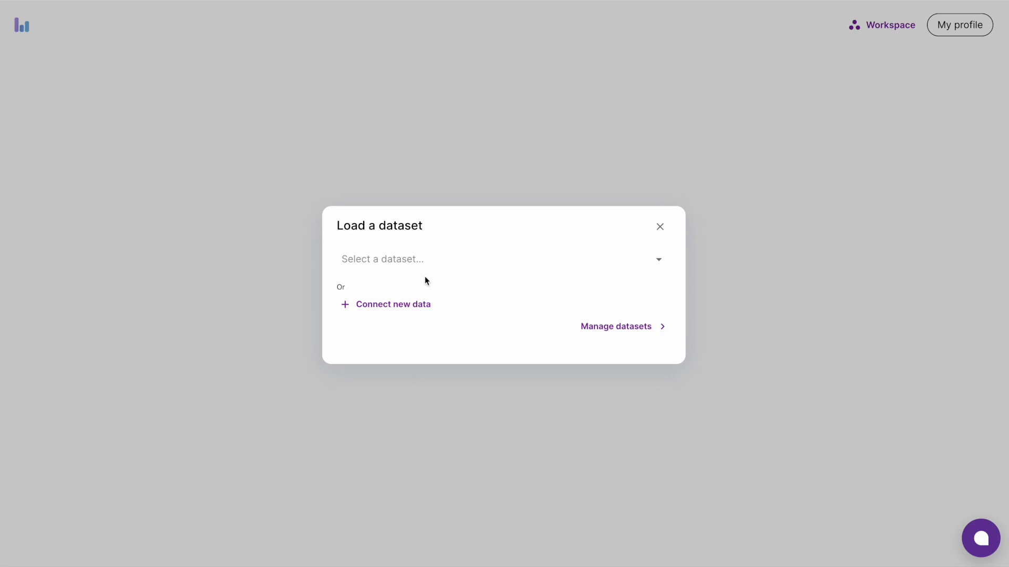
Load the fina_uniq_weekly_csv dataset and start designing the recommended chart of summed distinct IDs in a timeline
click(415, 265)
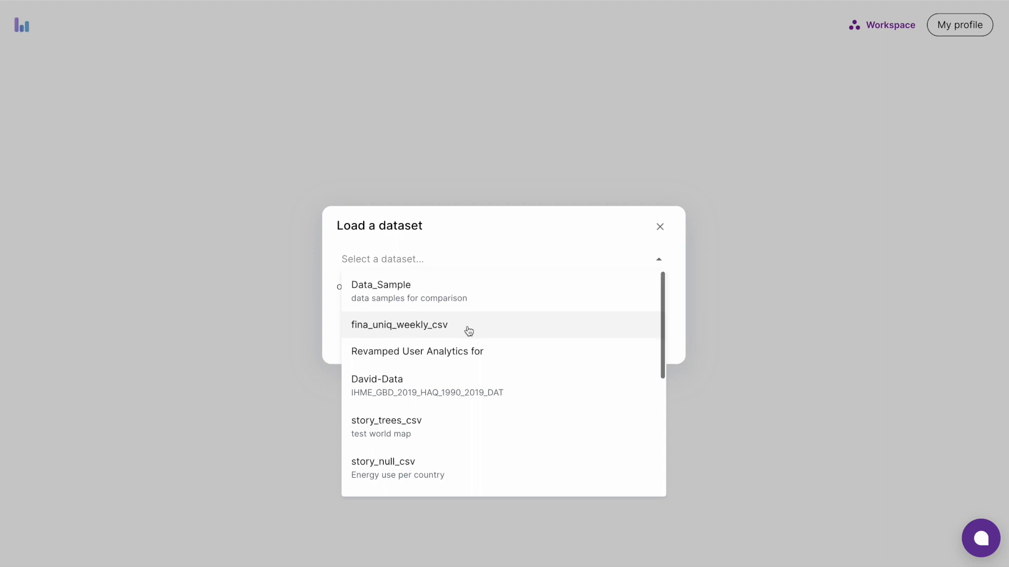
click(457, 328)
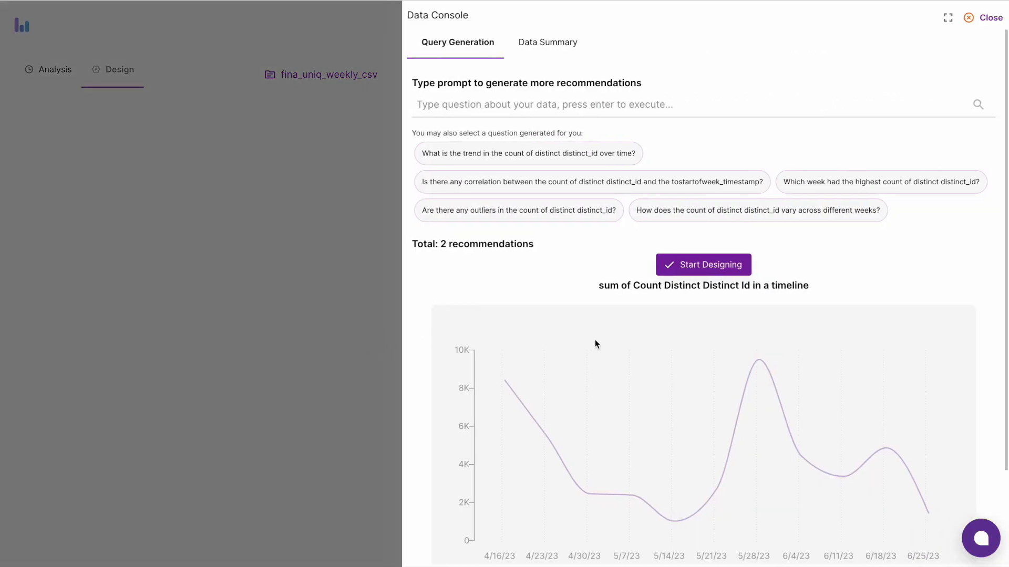
click(705, 267)
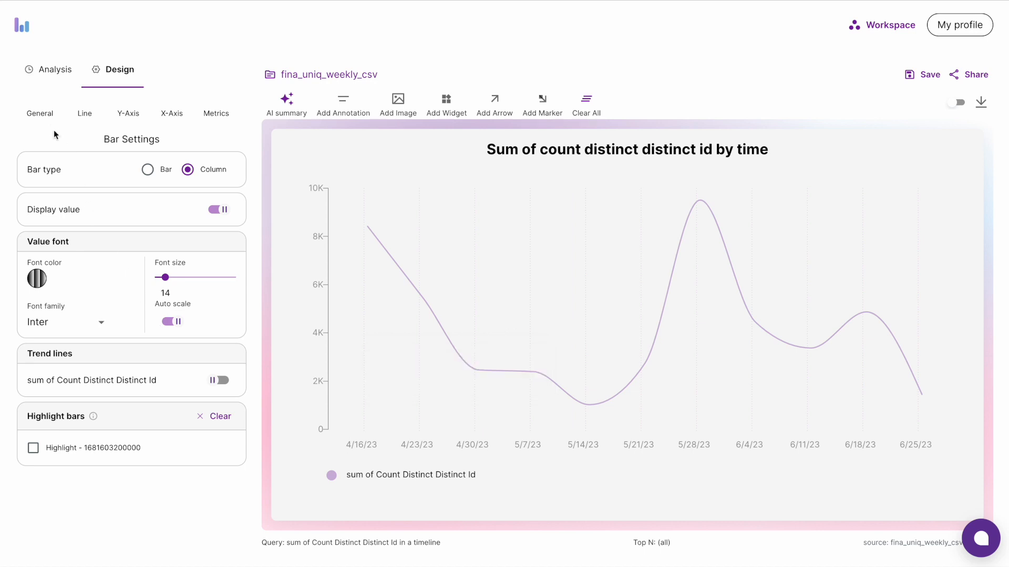
Switch the timeline chart to a bar chart and transform its data using Mean as the comparison baseline
click(56, 73)
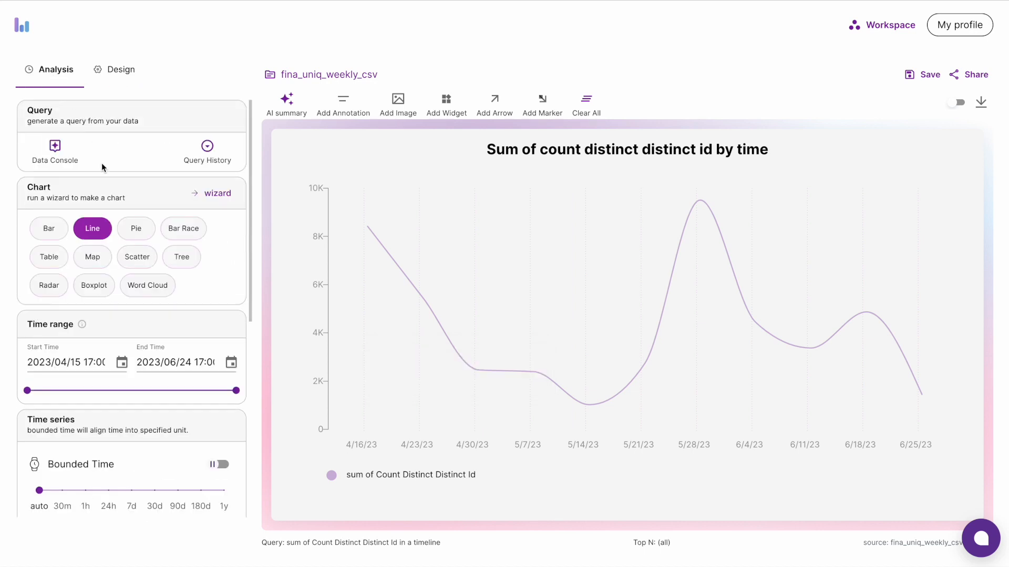
click(47, 230)
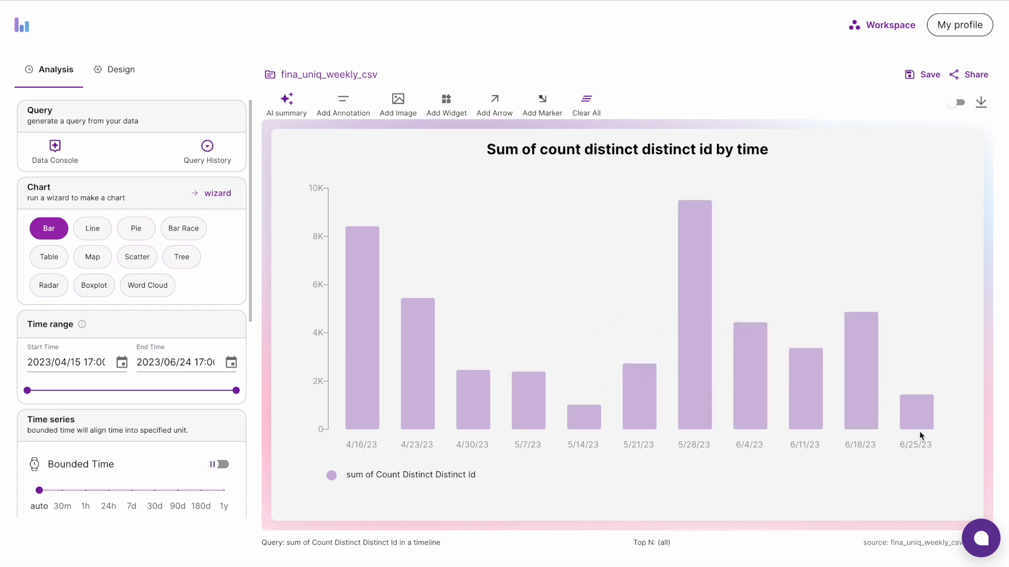
scroll(76, 392, down, 2)
scroll(75, 389, down, 5)
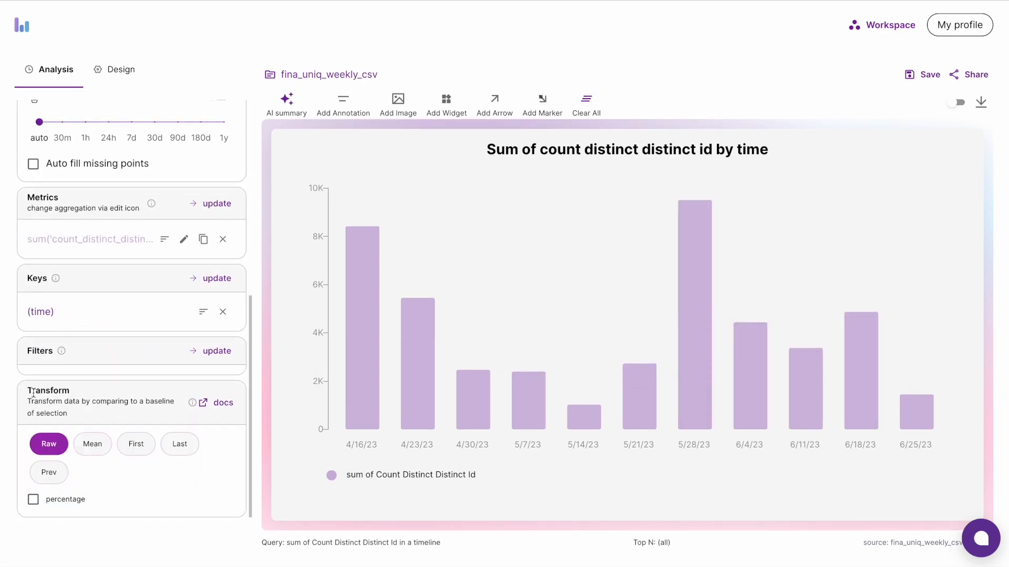
drag(32, 391, 151, 404)
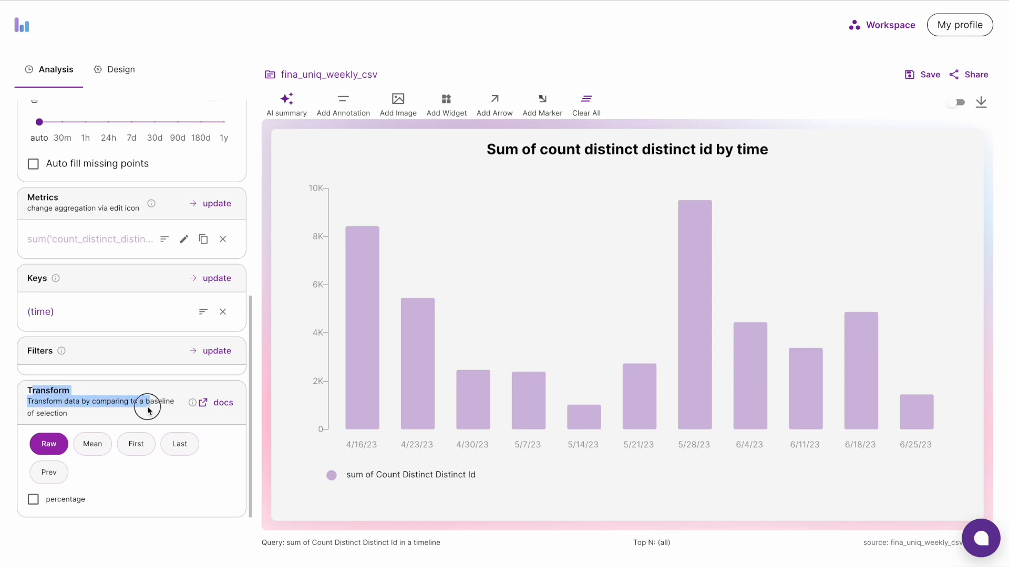
click(149, 411)
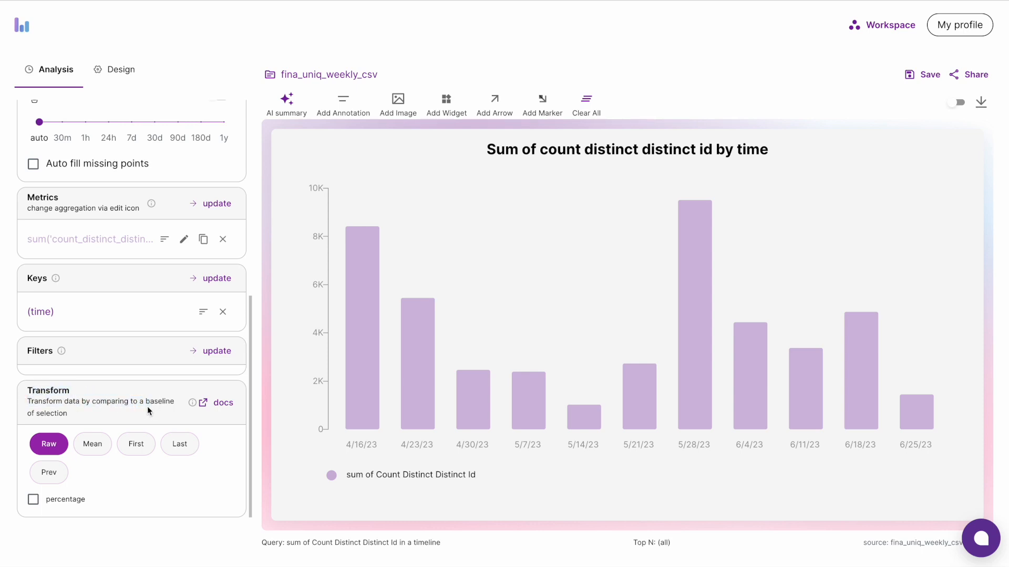
scroll(94, 451, up, 1)
click(94, 451)
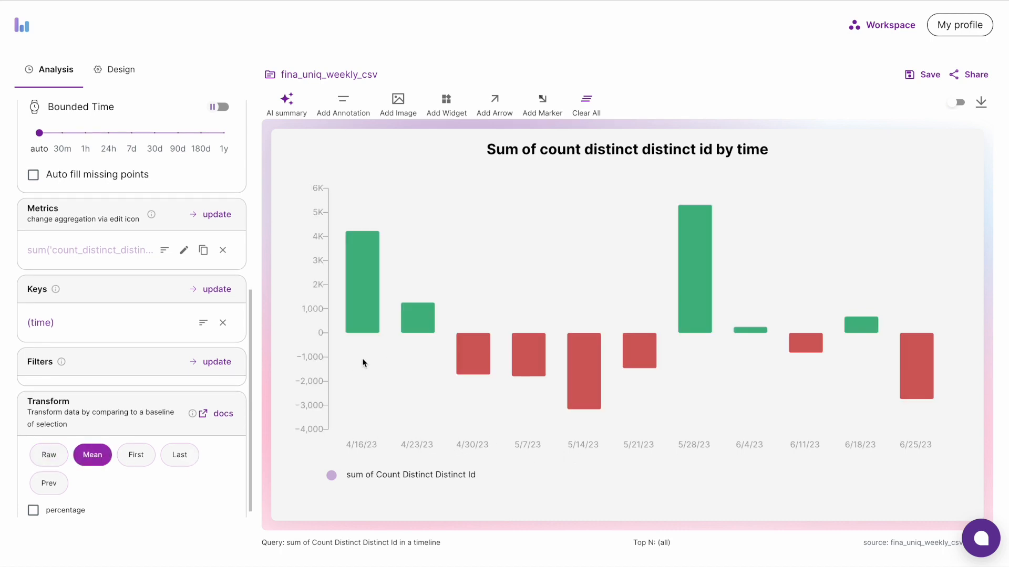
Display the values on the bars and express the comparison to the mean as percentages
mouse_move(363, 318)
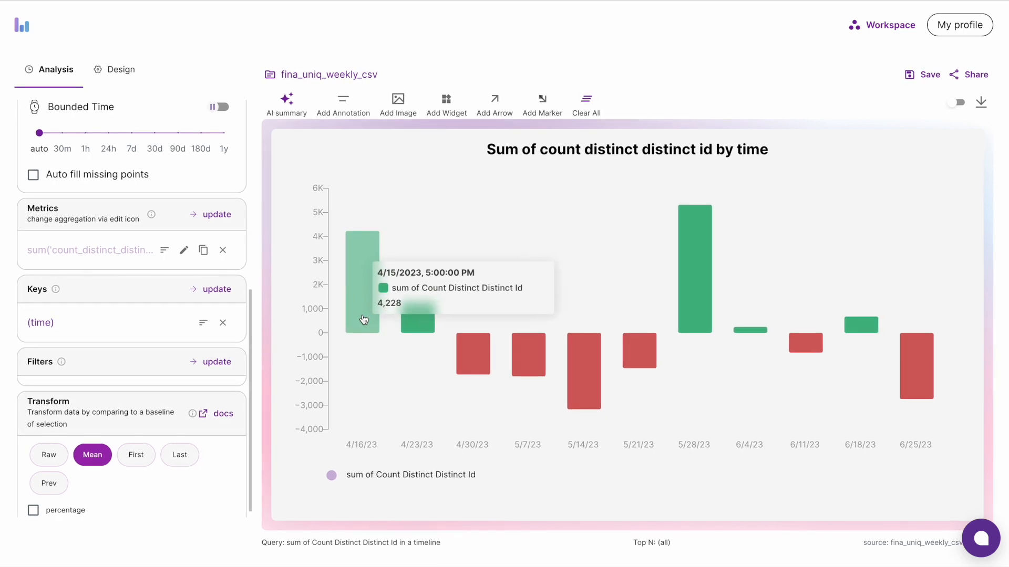
click(364, 320)
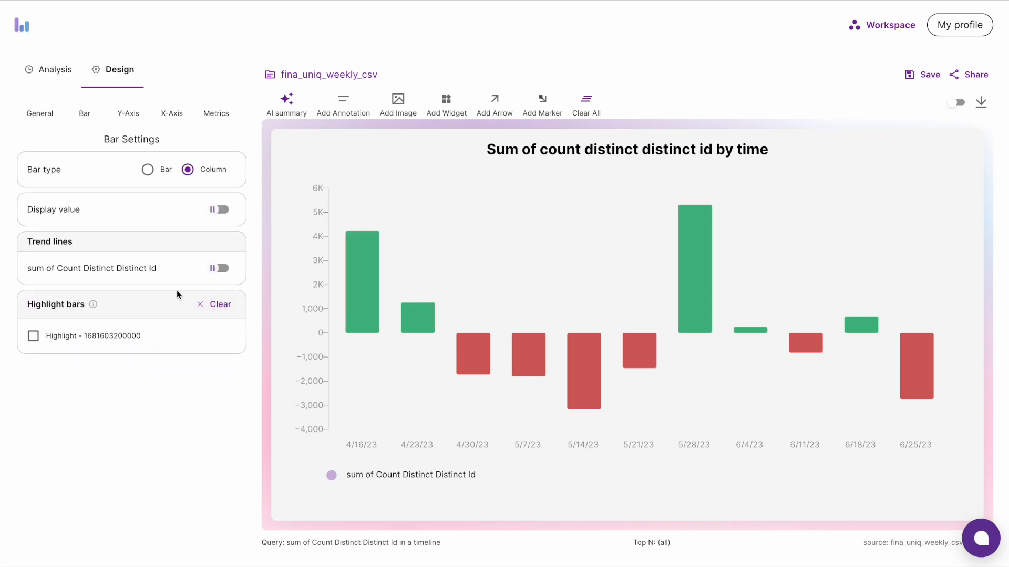
click(223, 210)
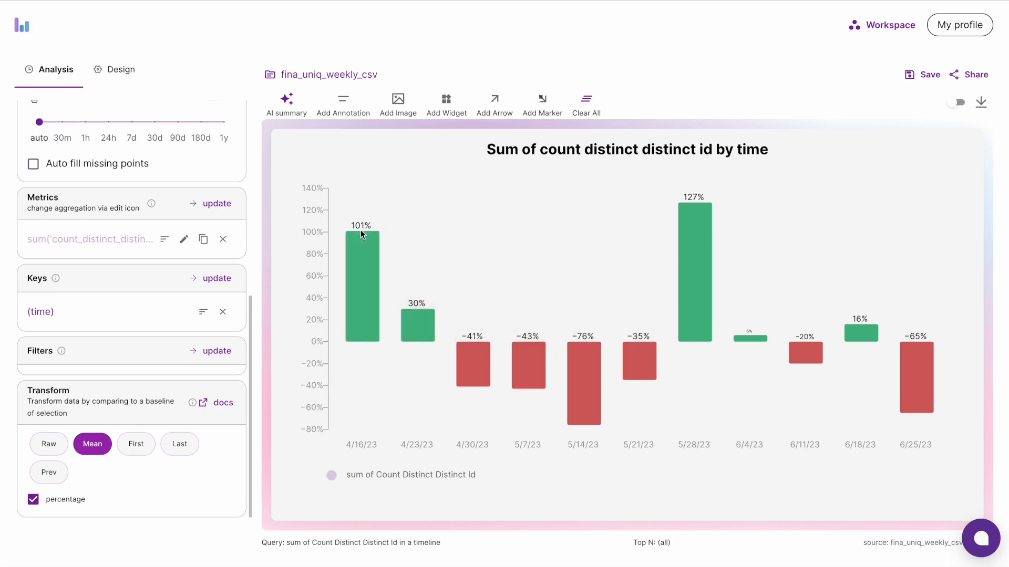
mouse_move(363, 243)
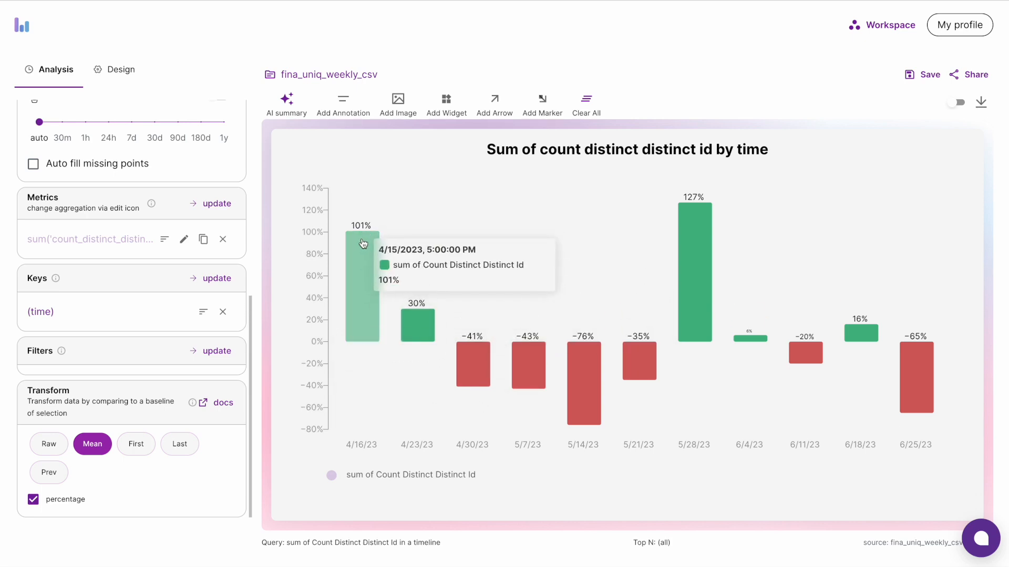
Pivot the Data_Sample average-score bars by the group key, and switch the pivot to the gender key
mouse_move(591, 395)
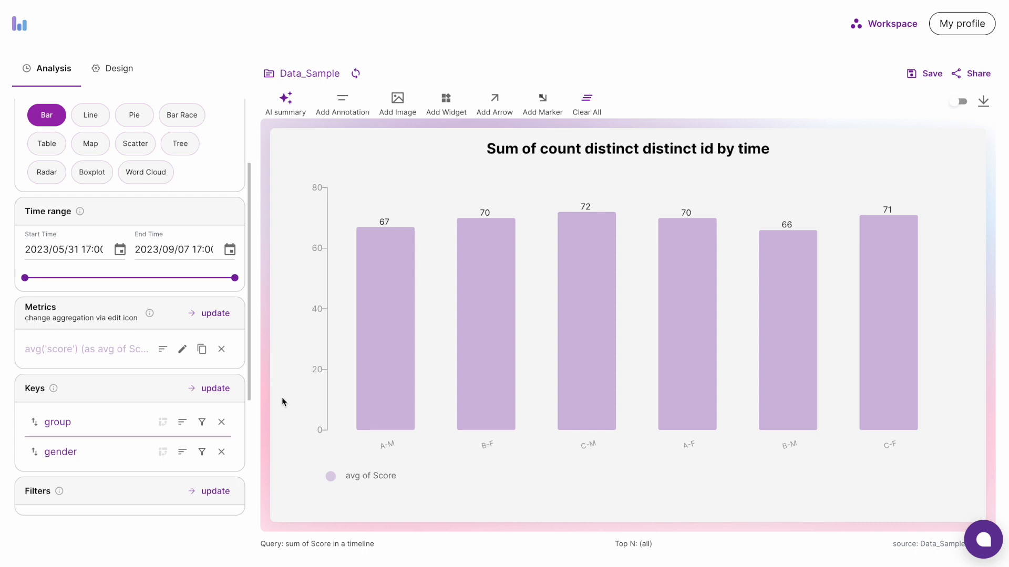
scroll(179, 418, down, 3)
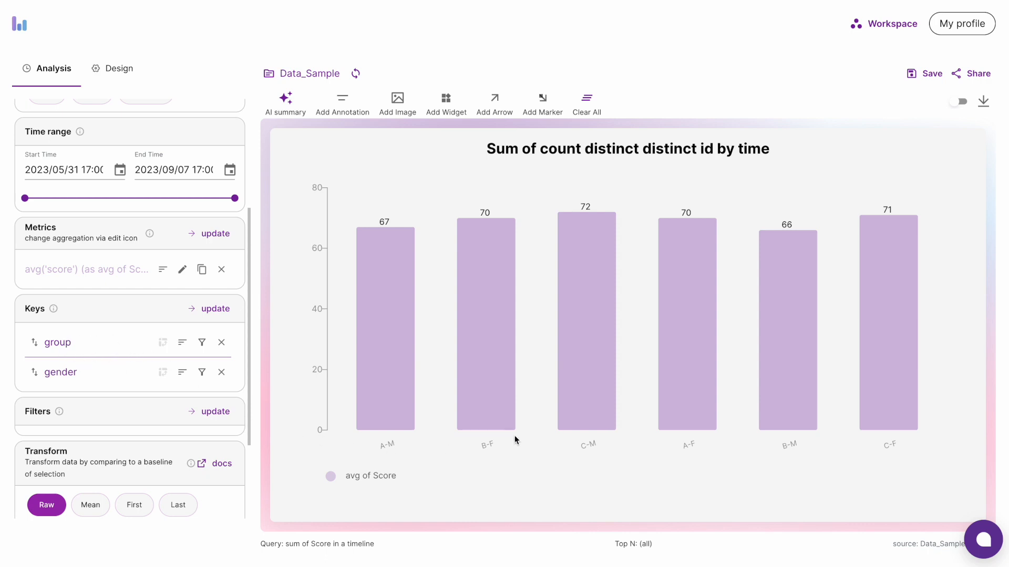
scroll(183, 431, down, 1)
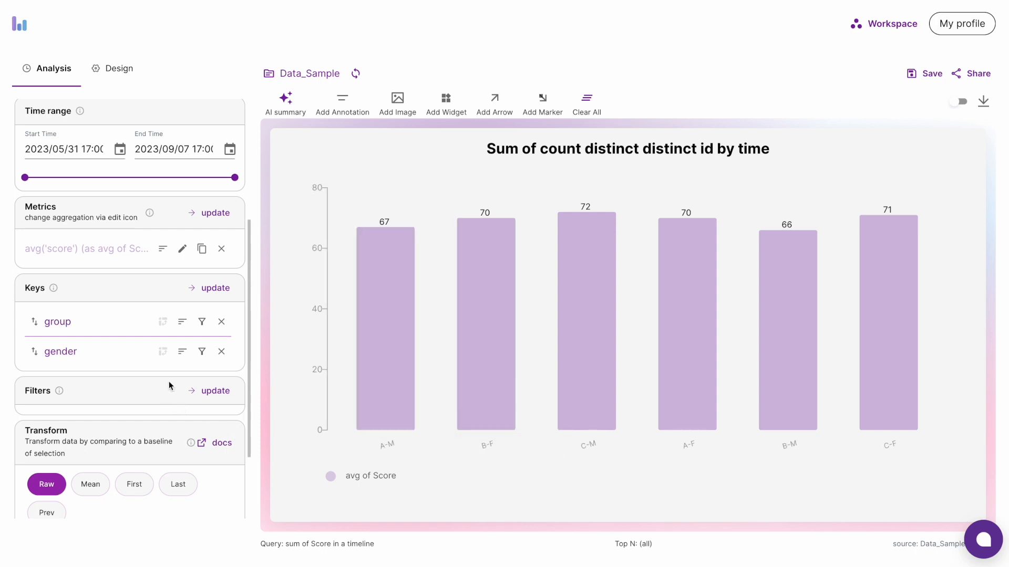
click(163, 323)
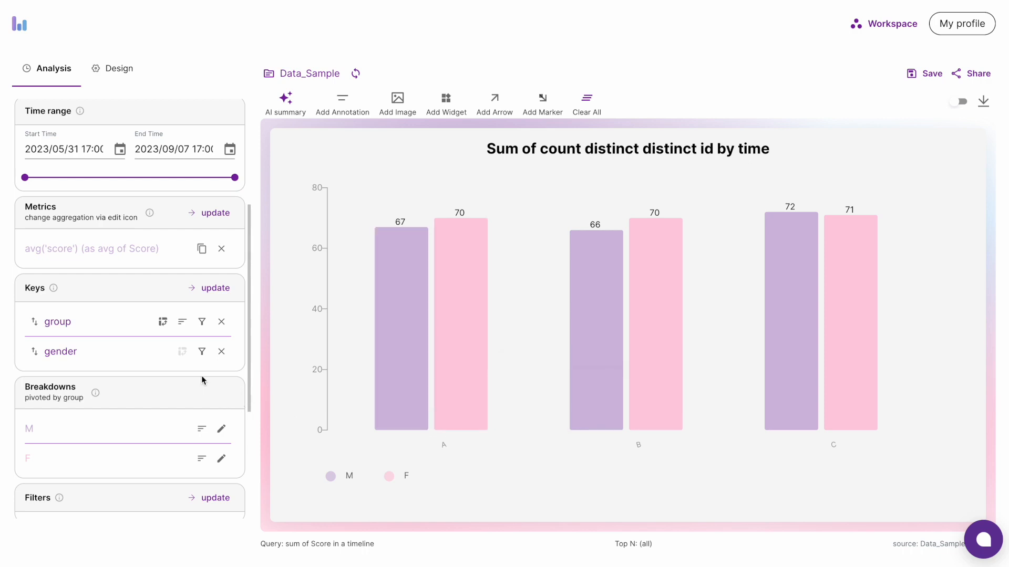
click(183, 352)
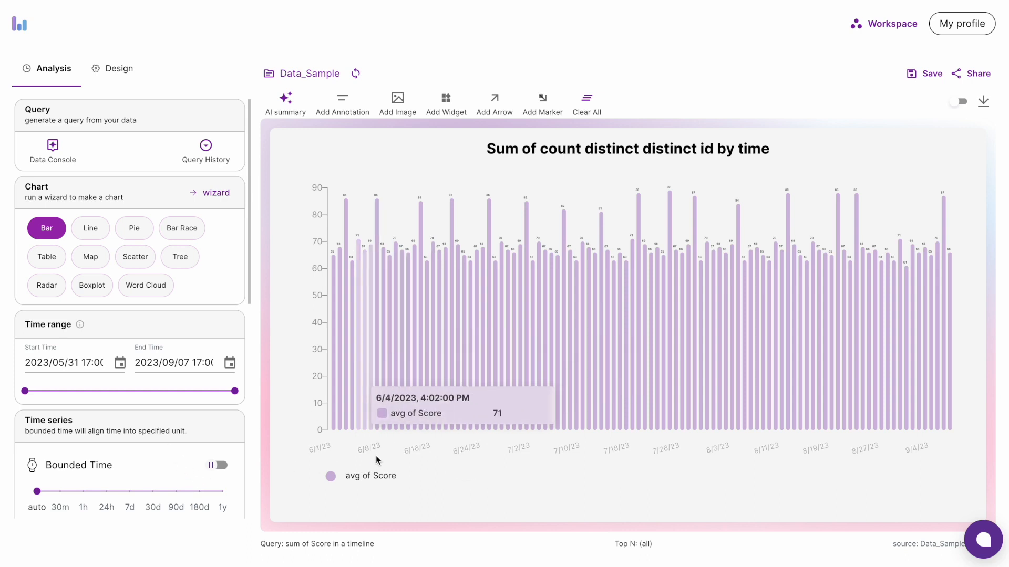
Enable bounded time with Week as the unit for the average-score series and show it as a line chart
scroll(127, 398, down, 6)
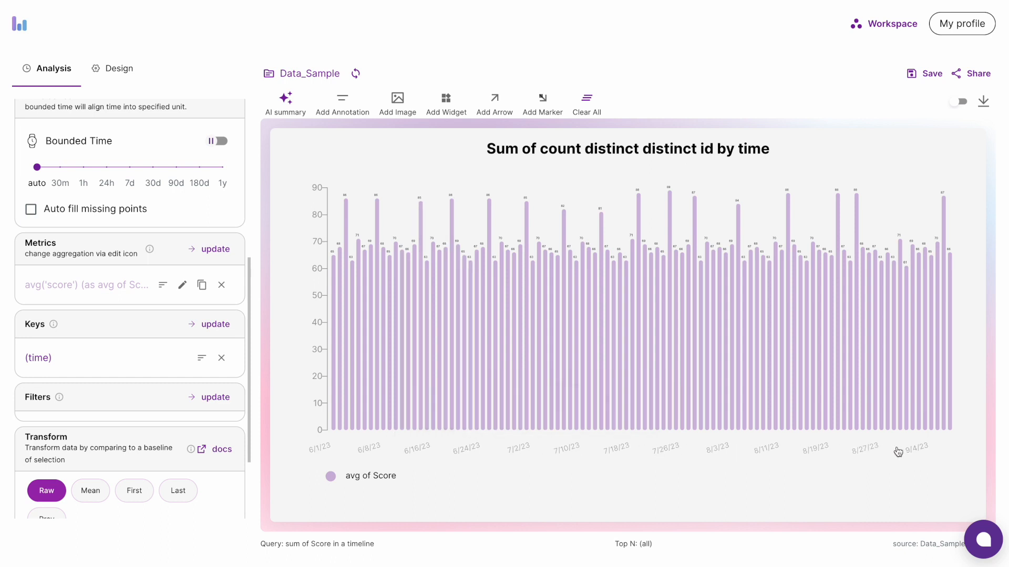
scroll(164, 341, up, 1)
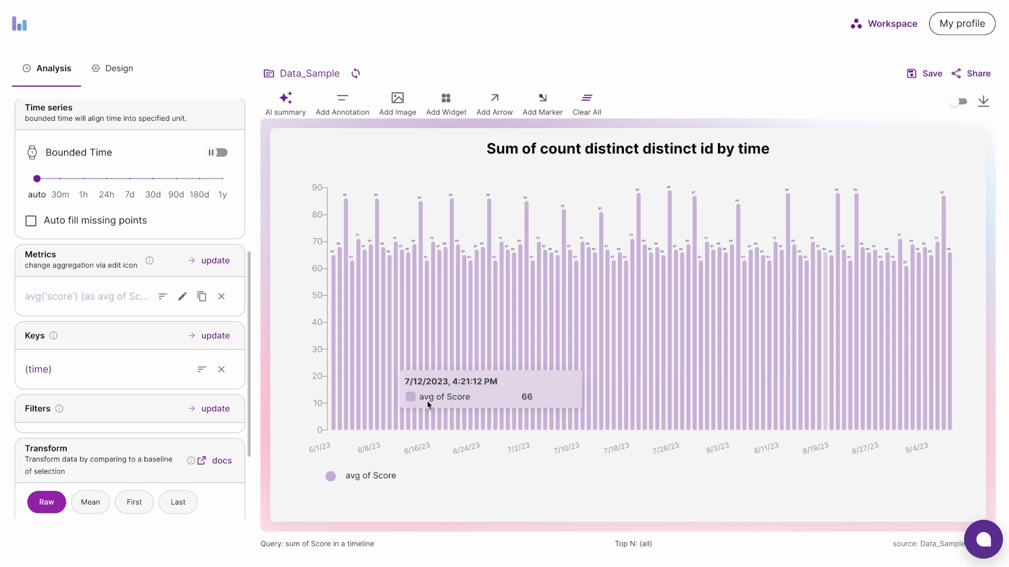
scroll(137, 390, up, 5)
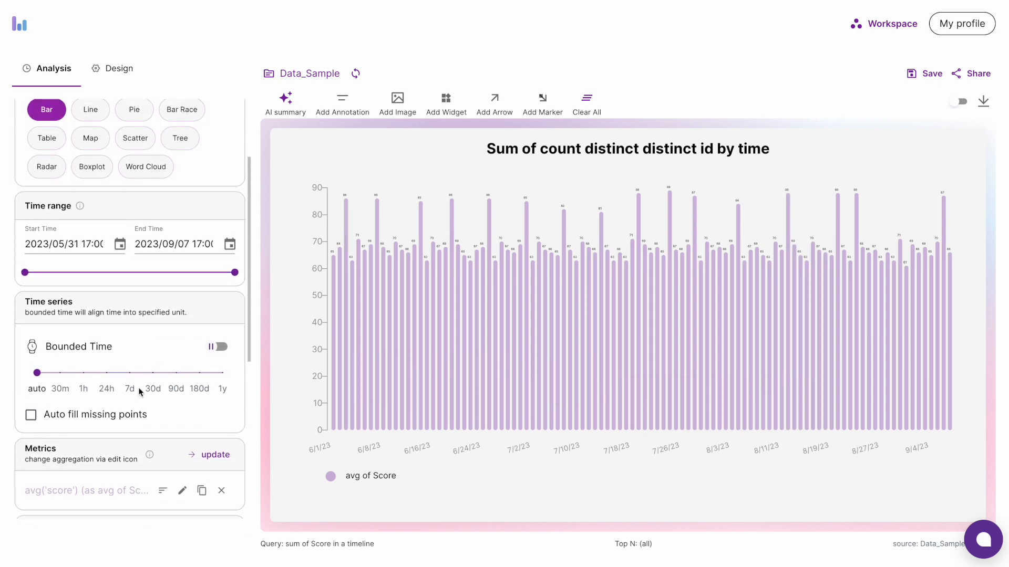
scroll(140, 391, up, 2)
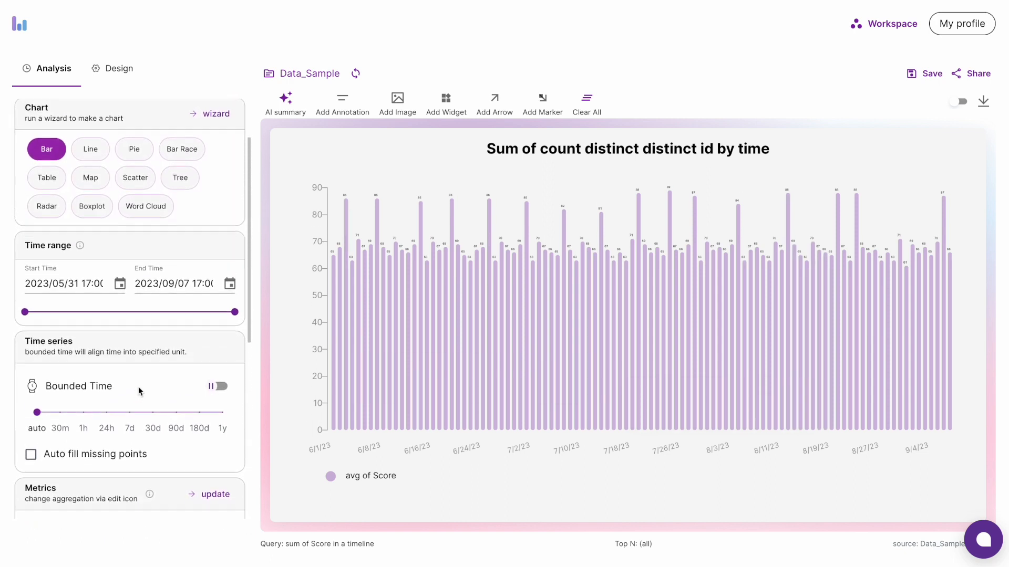
scroll(139, 390, down, 1)
click(220, 367)
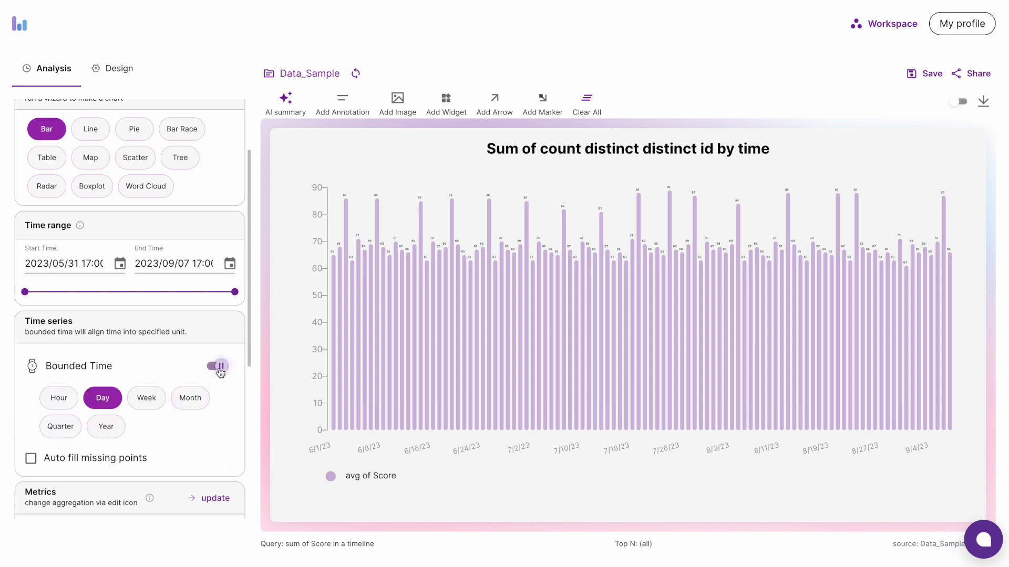
click(147, 399)
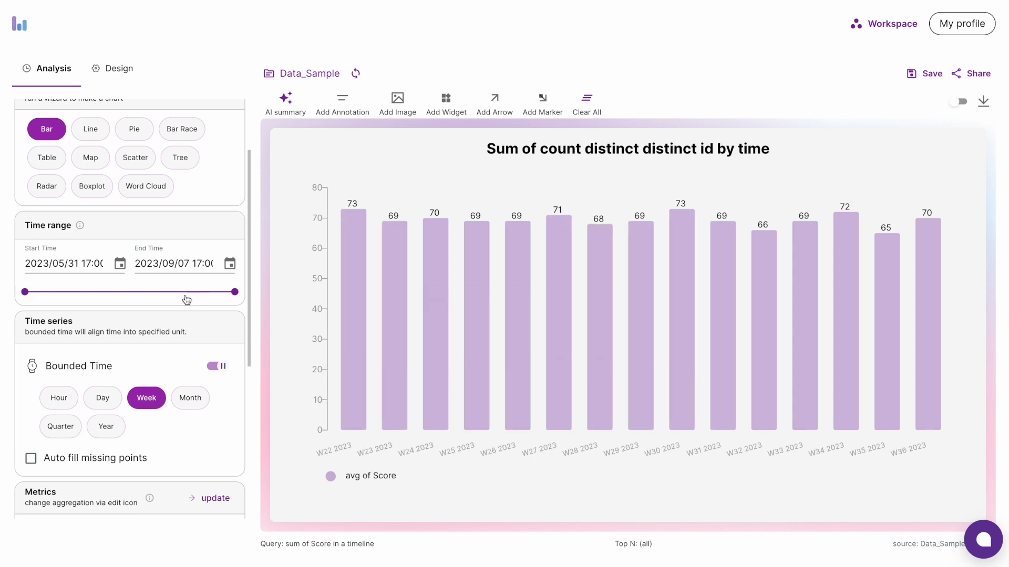
scroll(160, 337, up, 2)
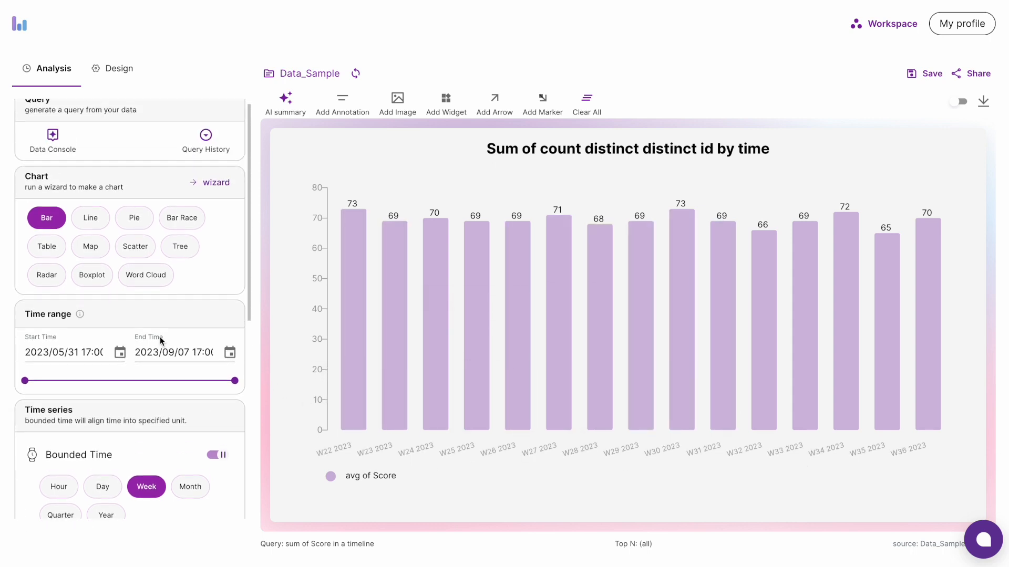
click(91, 219)
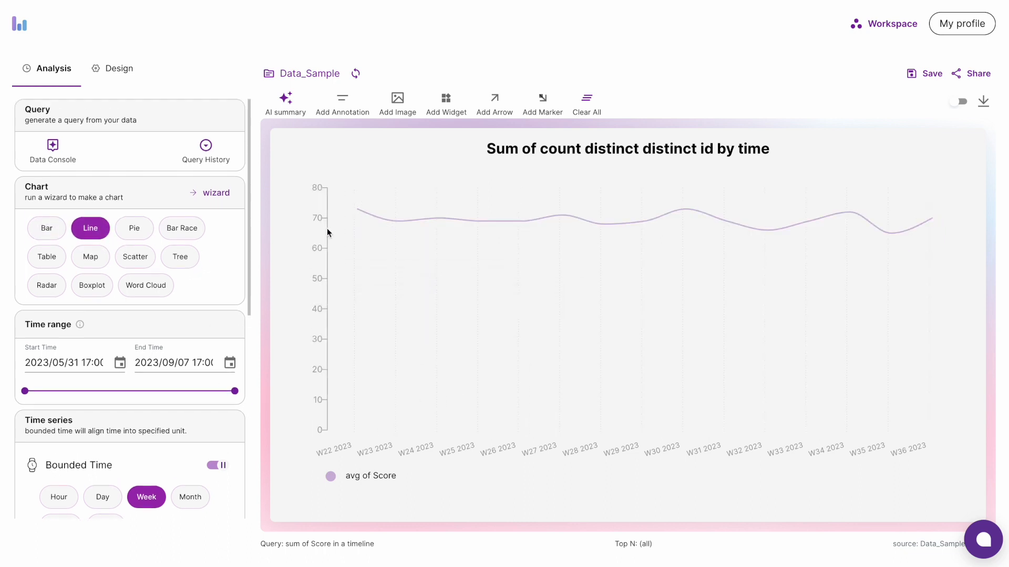
Enable the threshold in the line chart's design settings and set it to 70
click(112, 68)
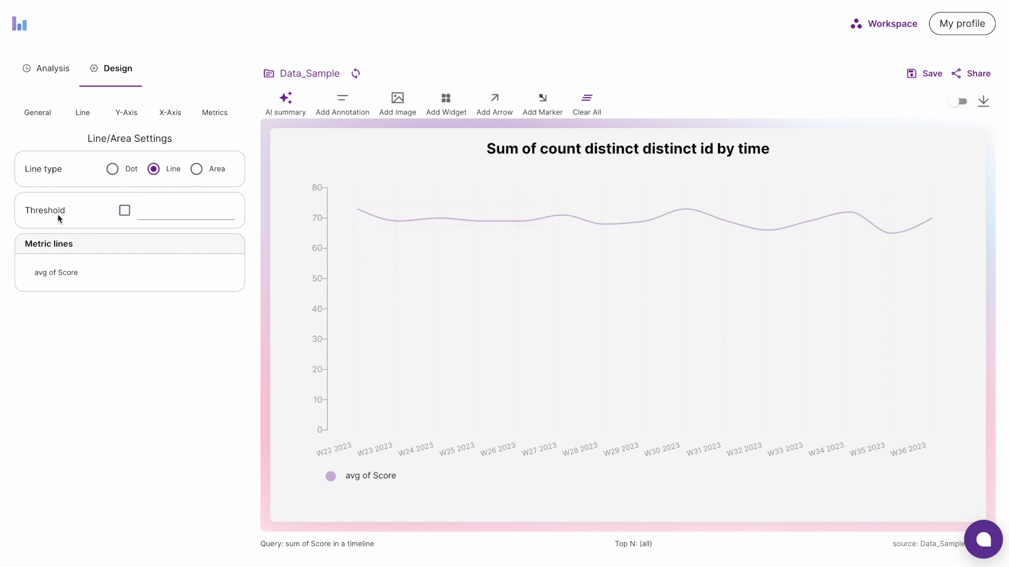
click(124, 212)
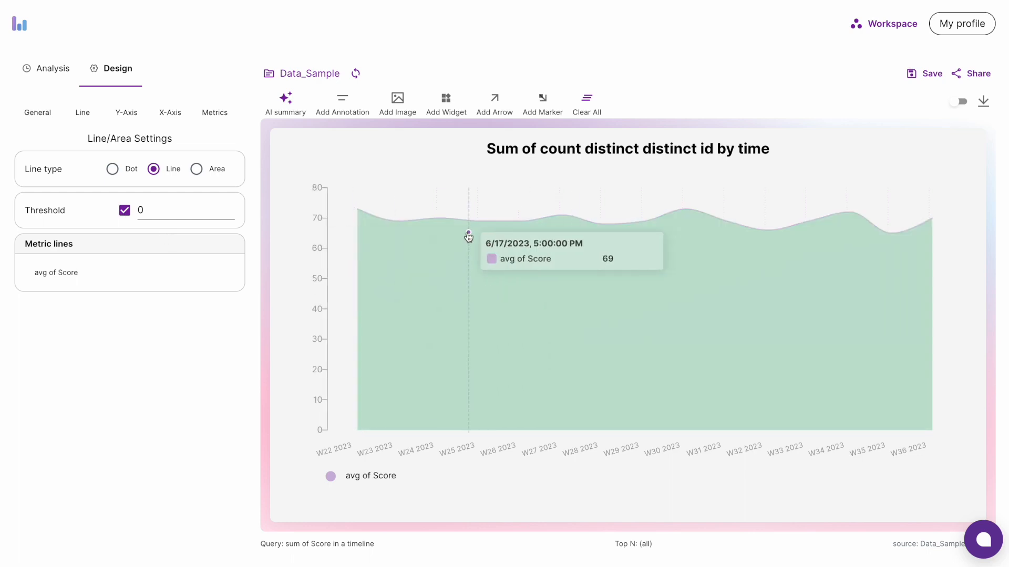
click(181, 210)
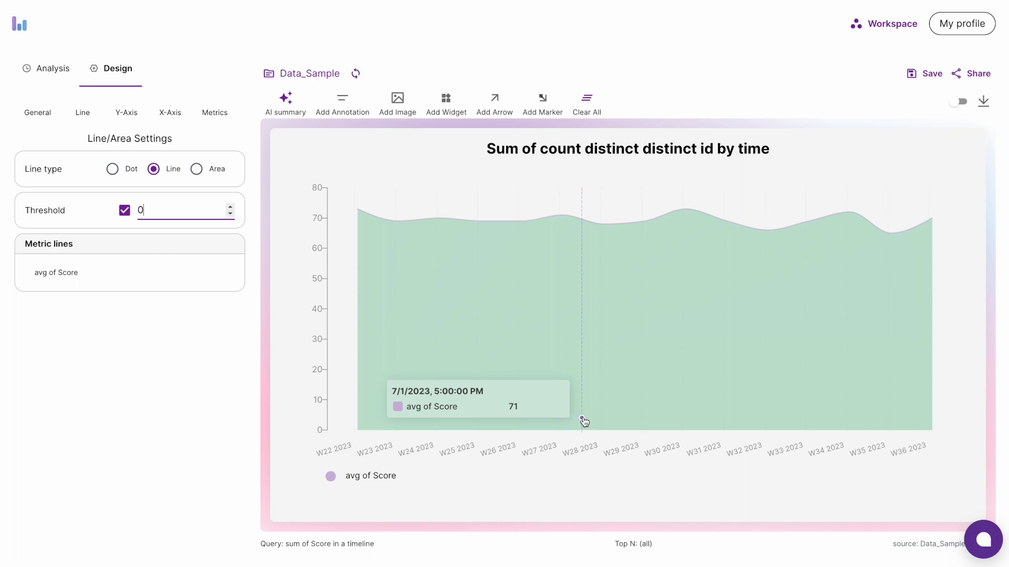
text(72)
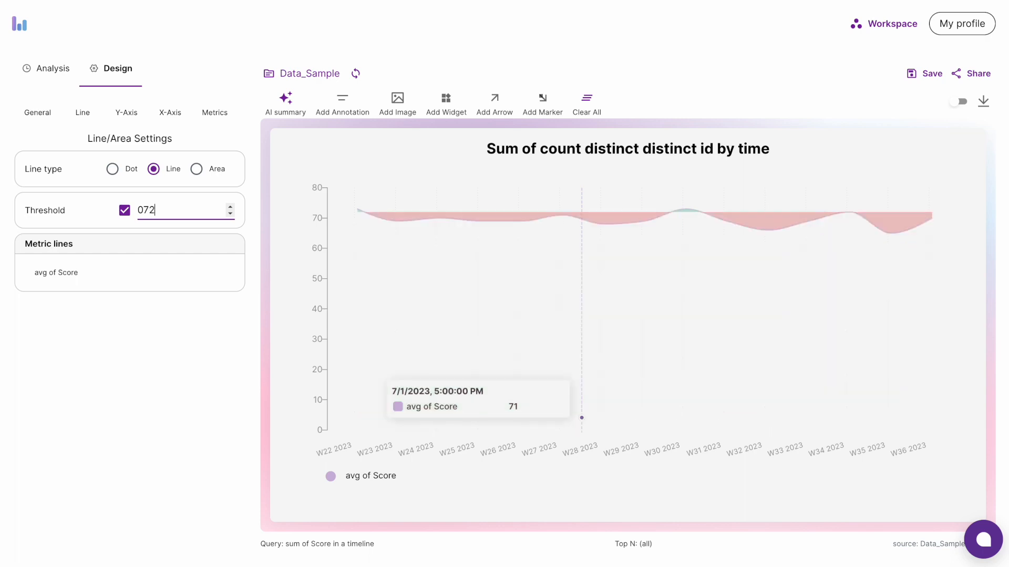
key(BackSpace)
text(0)
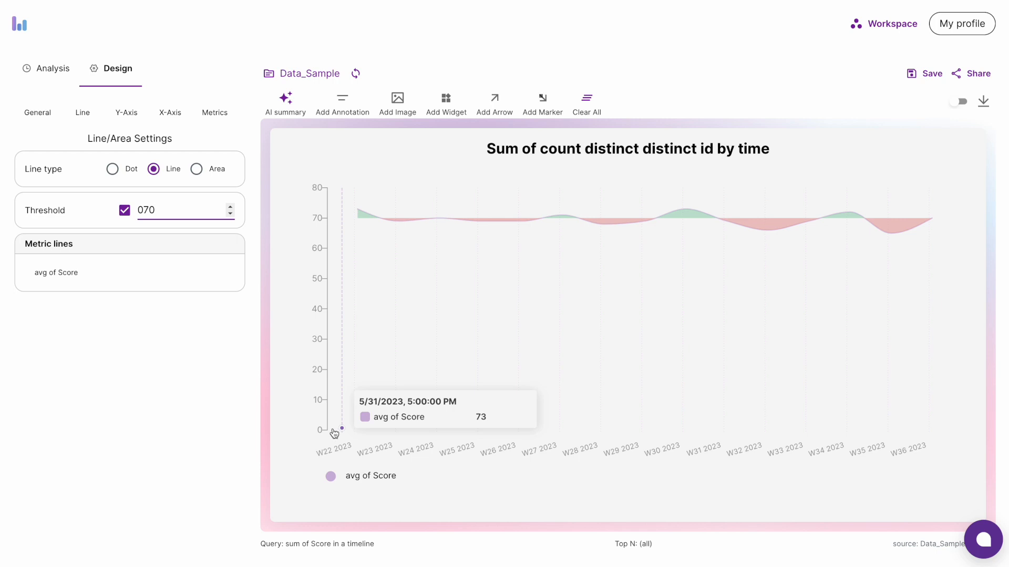
Set the low value of the left axis range to 64 and return to the line settings
click(316, 284)
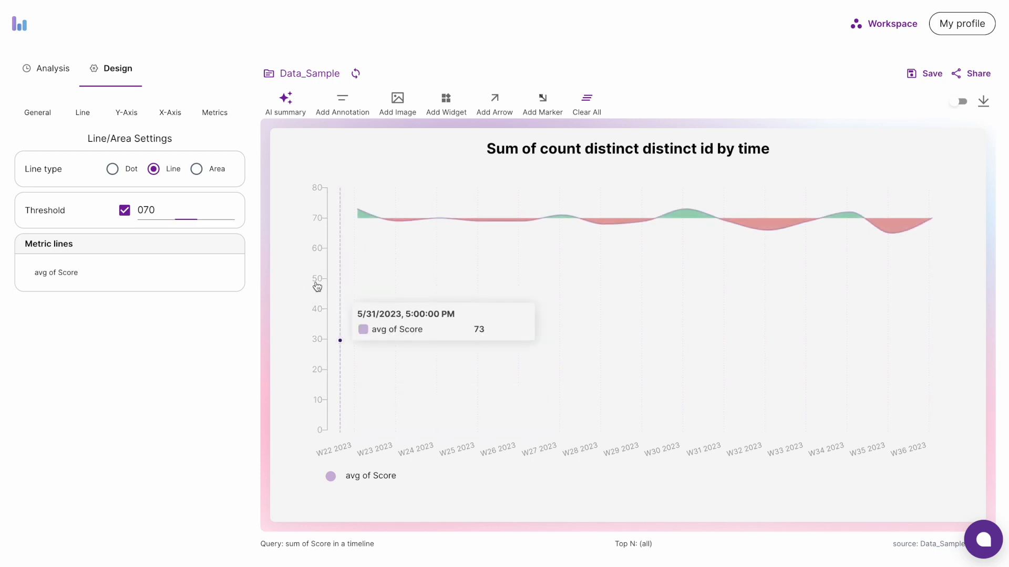
scroll(185, 324, down, 1)
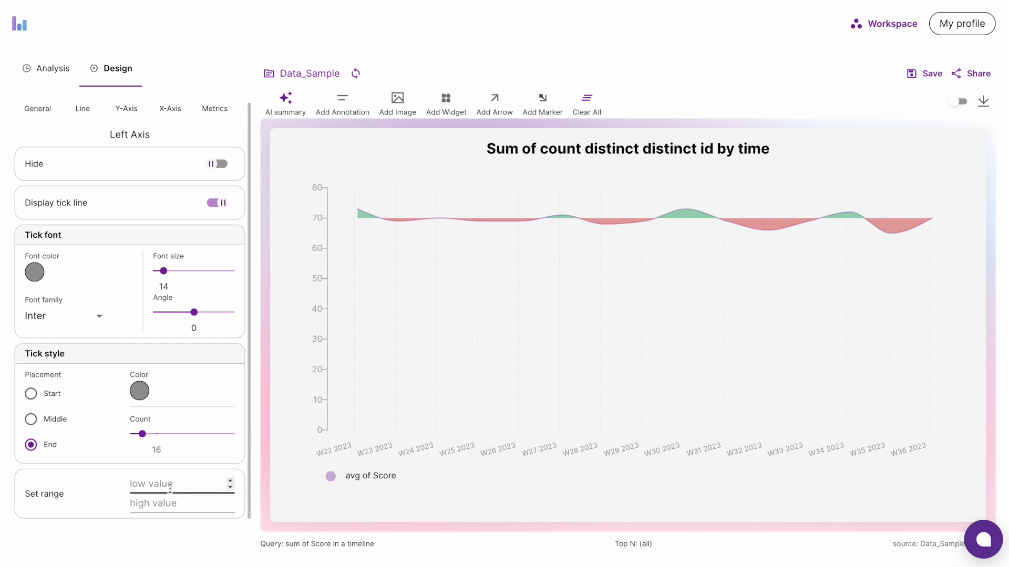
click(178, 483)
text(64)
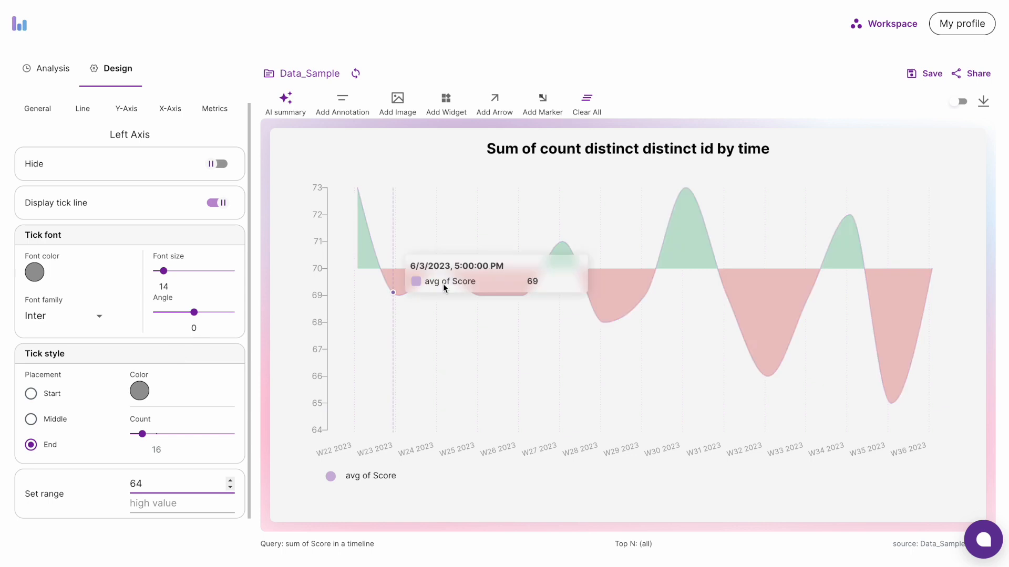
click(368, 264)
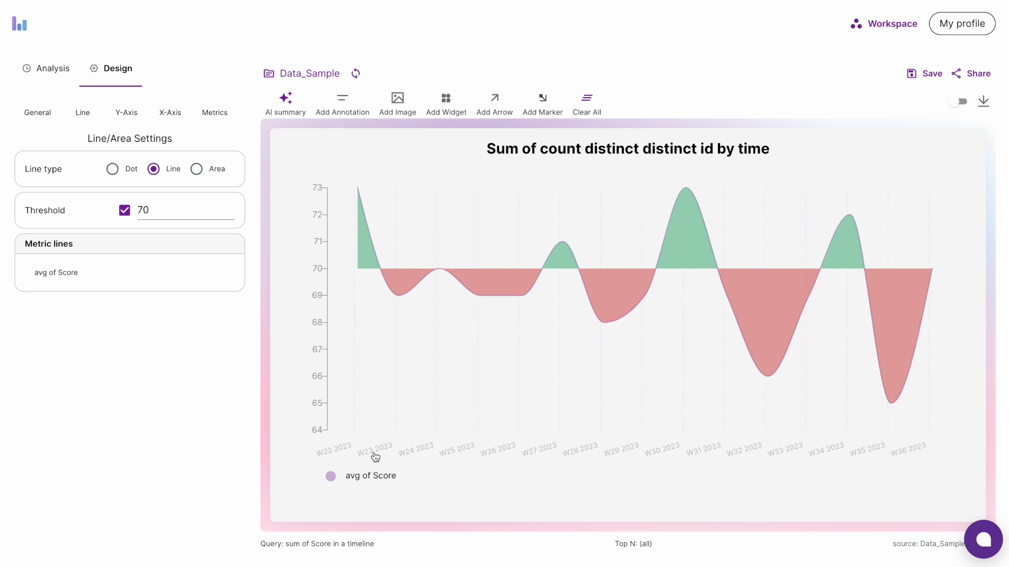
Try a threshold of 71 for the average-score line, and settle on a threshold of 69
click(178, 215)
click(231, 209)
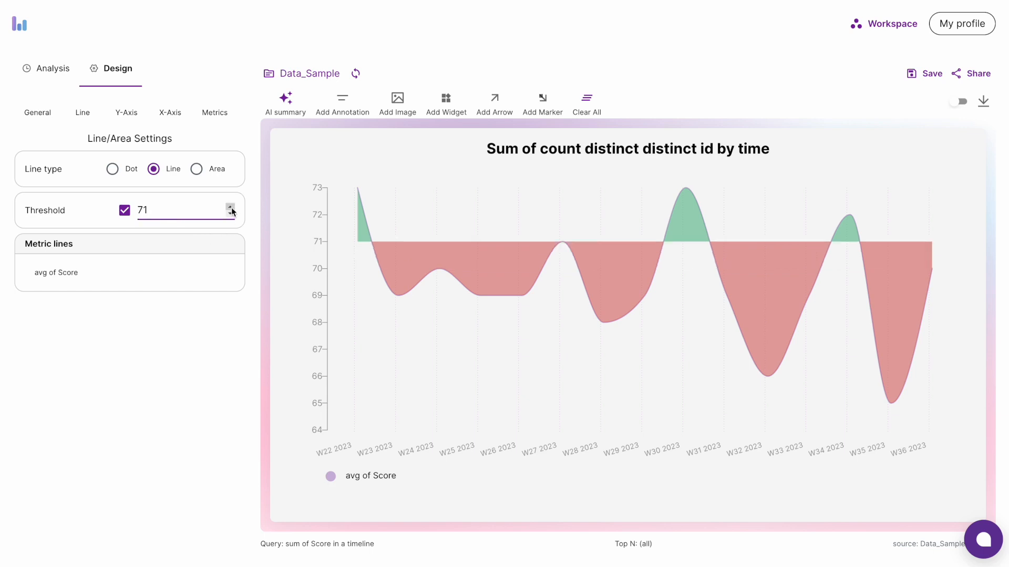
click(232, 213)
click(231, 214)
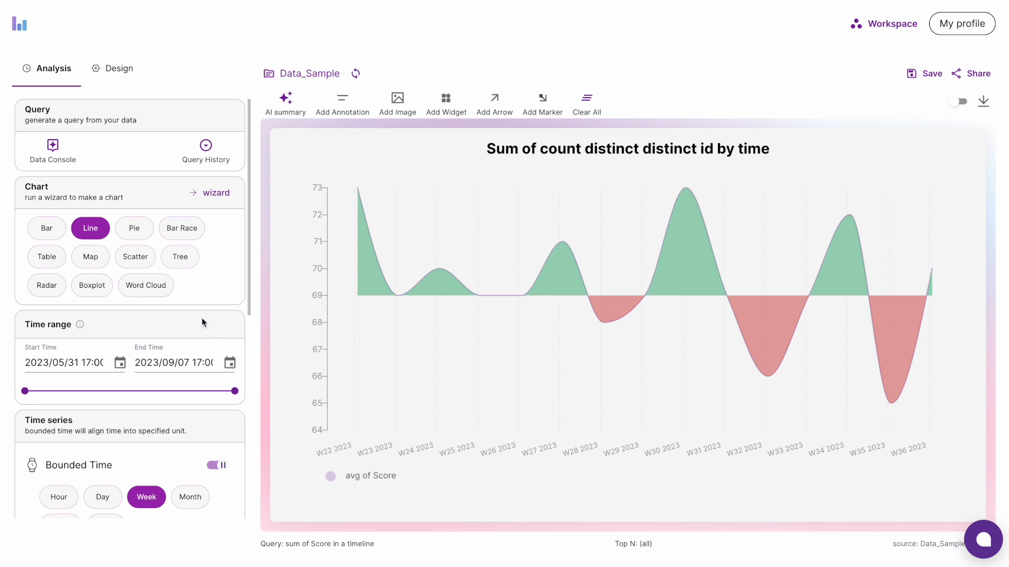
Show the weekly average scores as a bar chart and highlight the W30 2023 bar
click(46, 229)
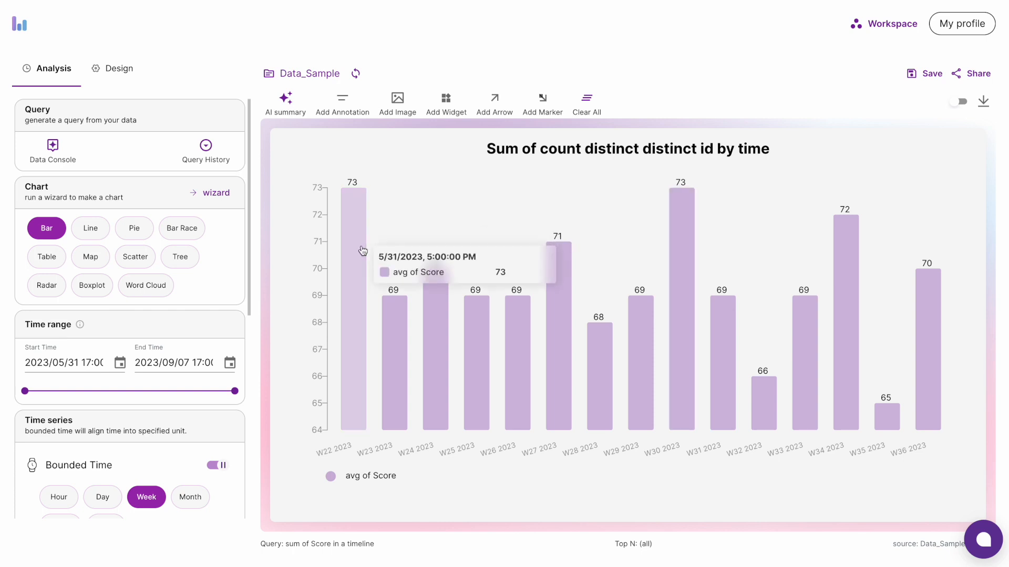
click(687, 264)
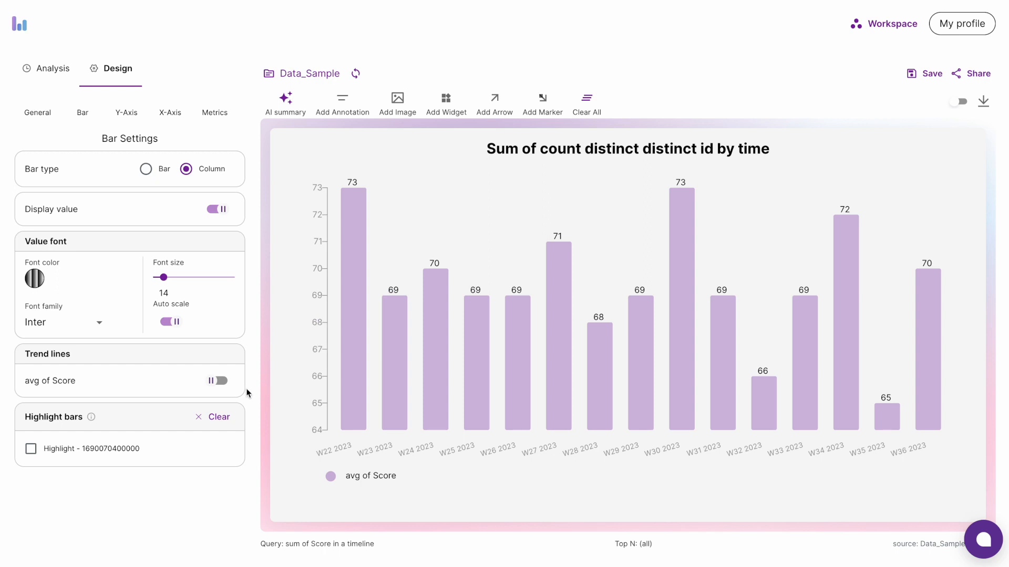
click(31, 449)
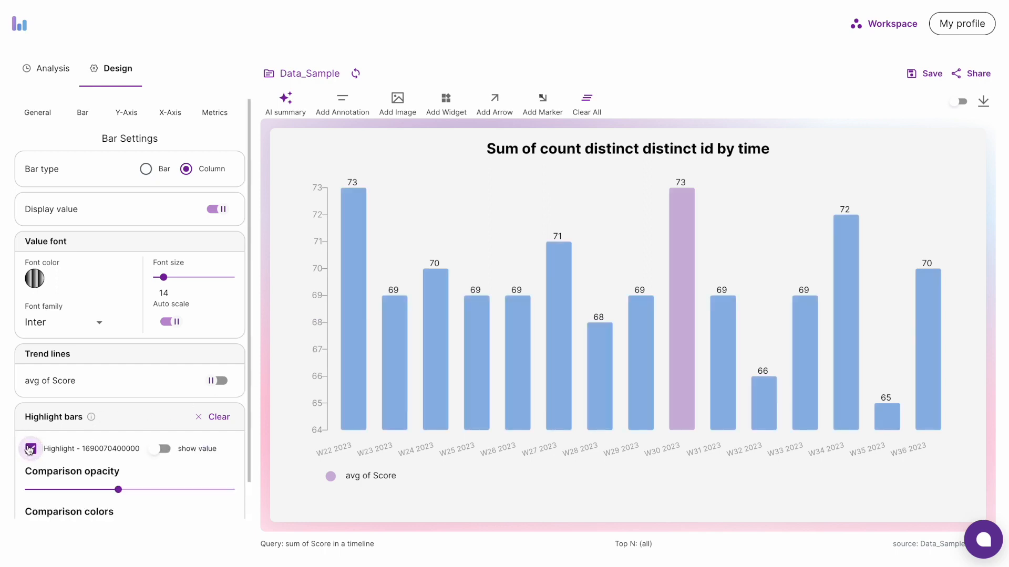
Lower the comparison opacity so the other bars fade, and highlight the W22 2023 bar as well
scroll(129, 459, down, 2)
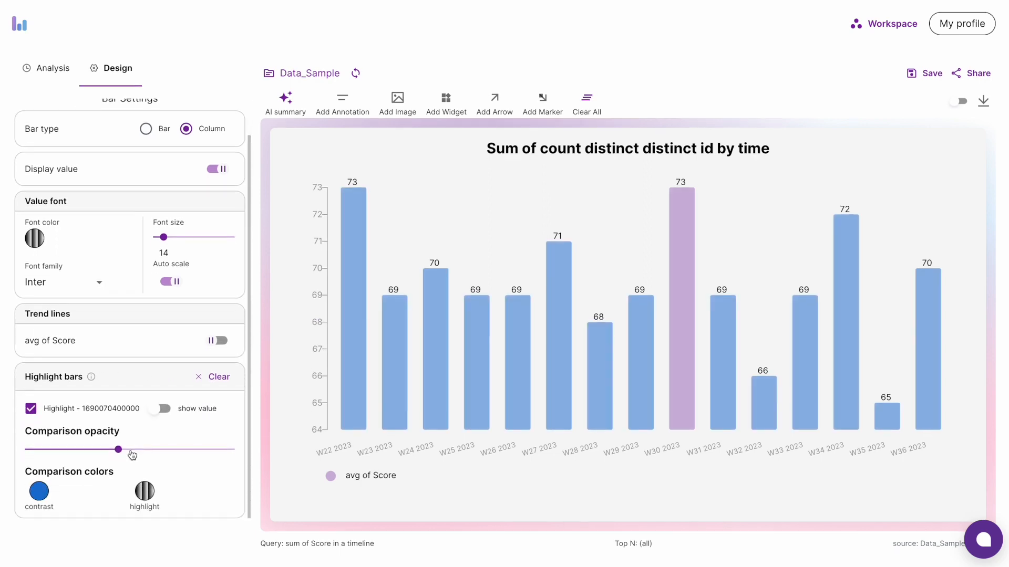
drag(120, 450, 53, 453)
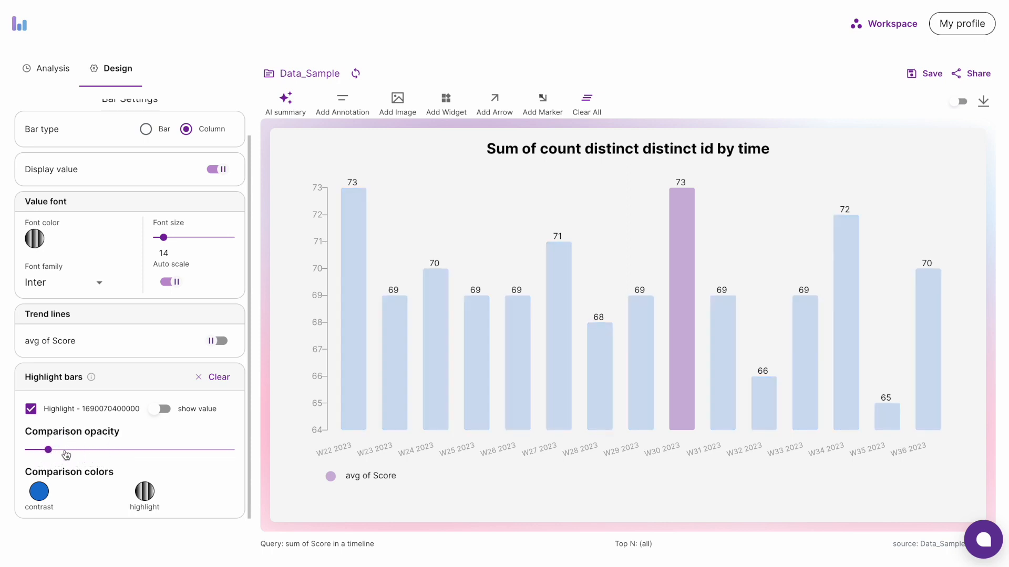
click(356, 286)
click(30, 448)
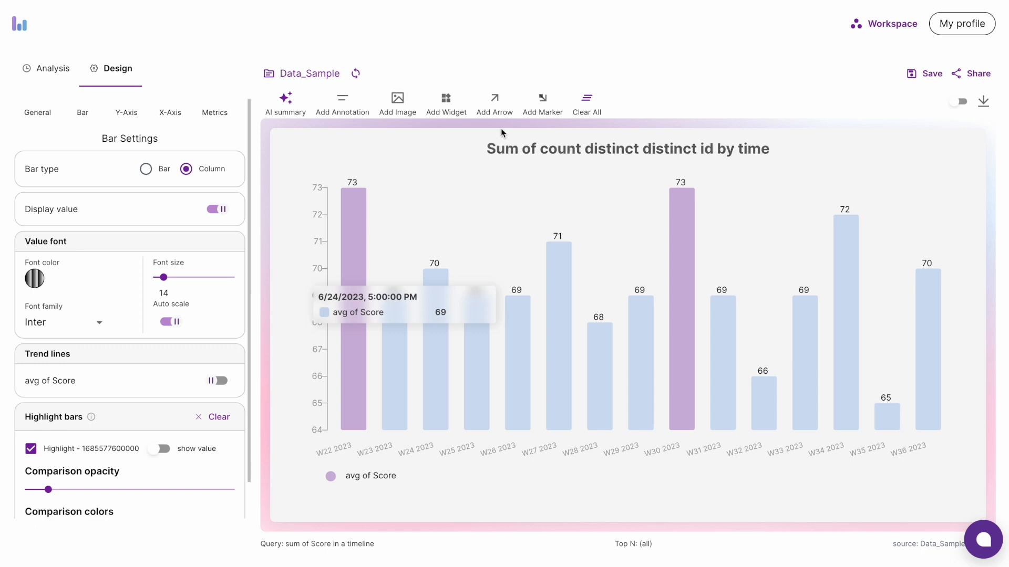
Add a dotted arrow from above the W23 2023 bar toward the W30 2023 bar and enable its shadow area
click(494, 99)
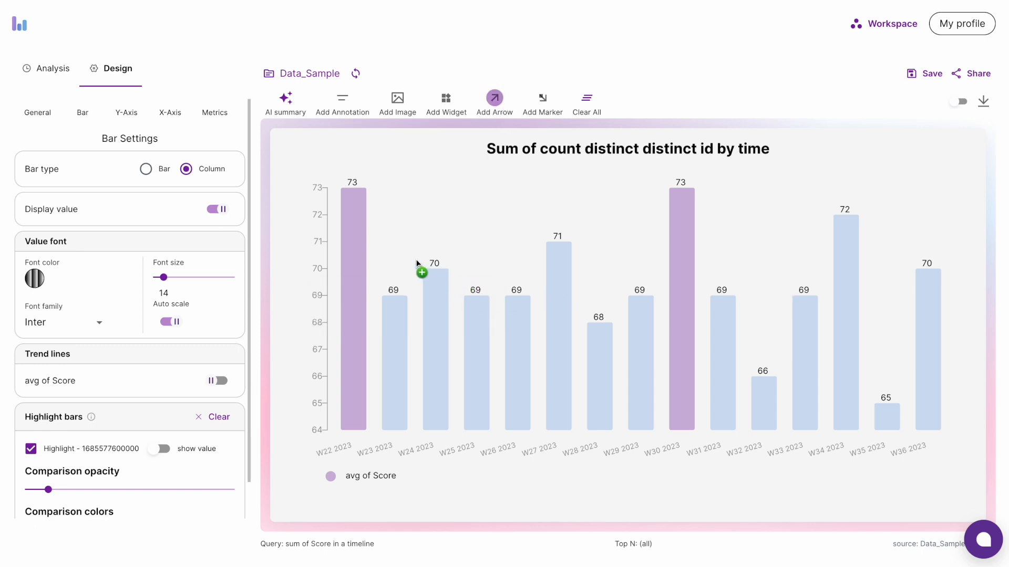
drag(431, 248, 496, 249)
click(495, 249)
drag(615, 232, 615, 231)
drag(432, 250, 398, 228)
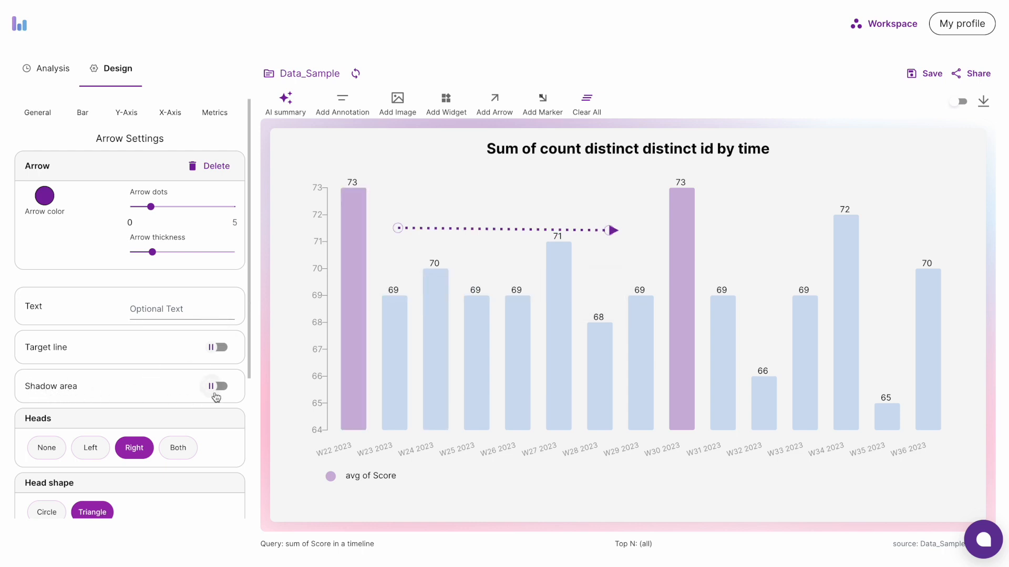
click(216, 389)
mouse_move(502, 285)
mouse_down()
mouse_move(537, 284)
mouse_move(501, 284)
mouse_move(516, 285)
mouse_up()
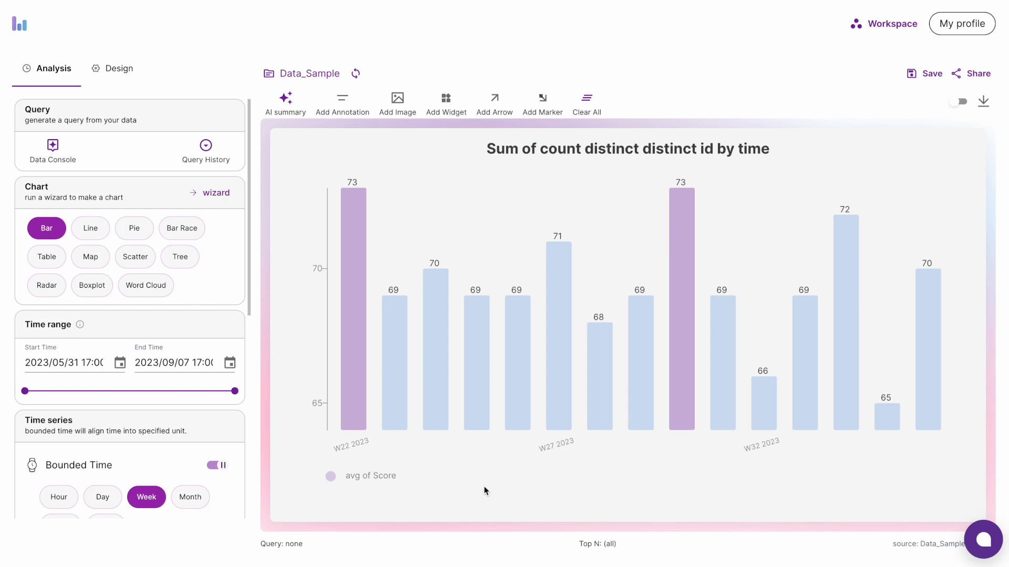
Replace the time key with the group key for the average-score bar chart
scroll(173, 355, down, 8)
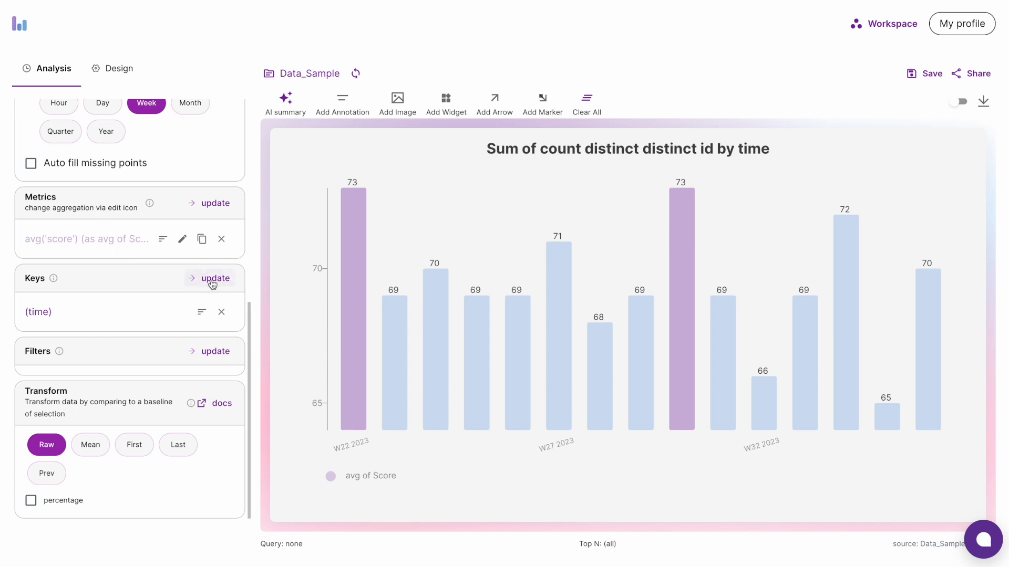
click(219, 280)
click(84, 371)
click(85, 343)
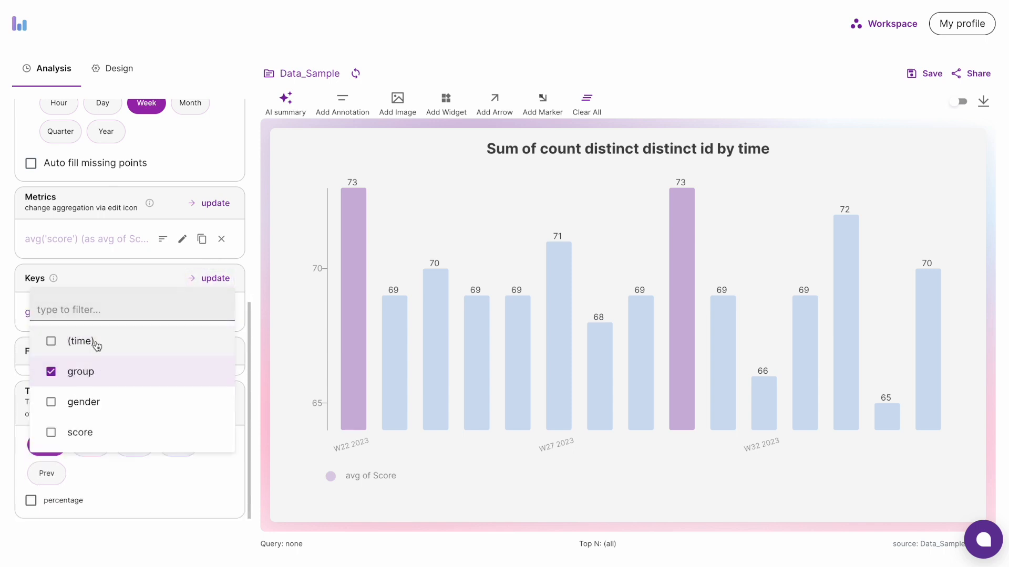
click(299, 476)
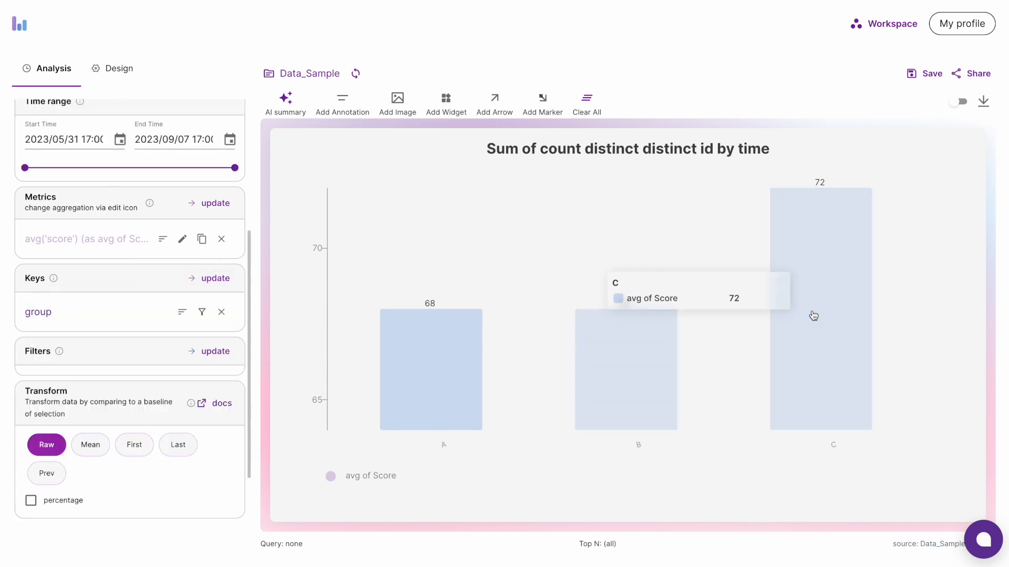
Show the average scores by group as a pie chart
scroll(476, 404, up, 1)
scroll(476, 403, down, 1)
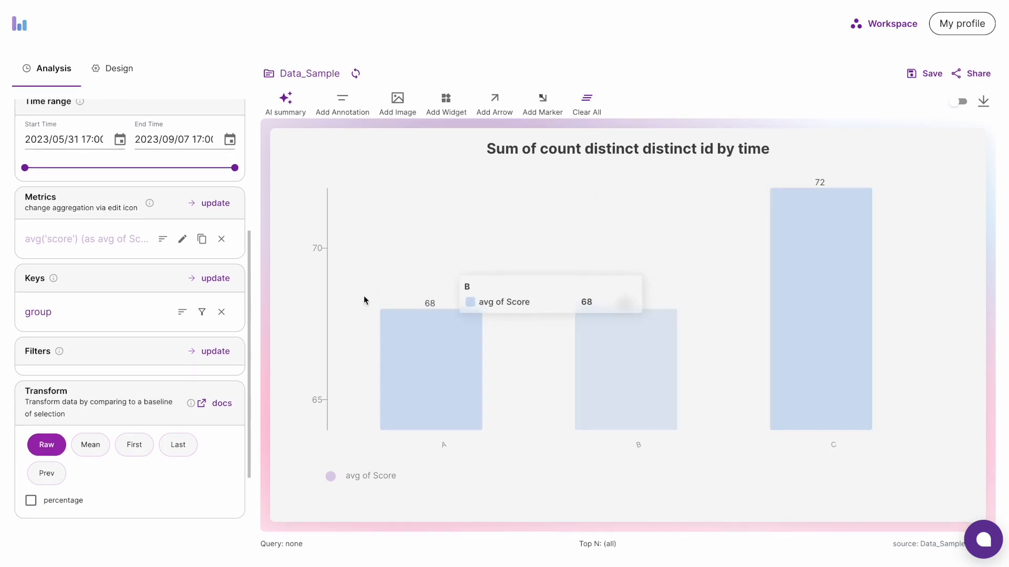
scroll(128, 306, up, 5)
click(134, 230)
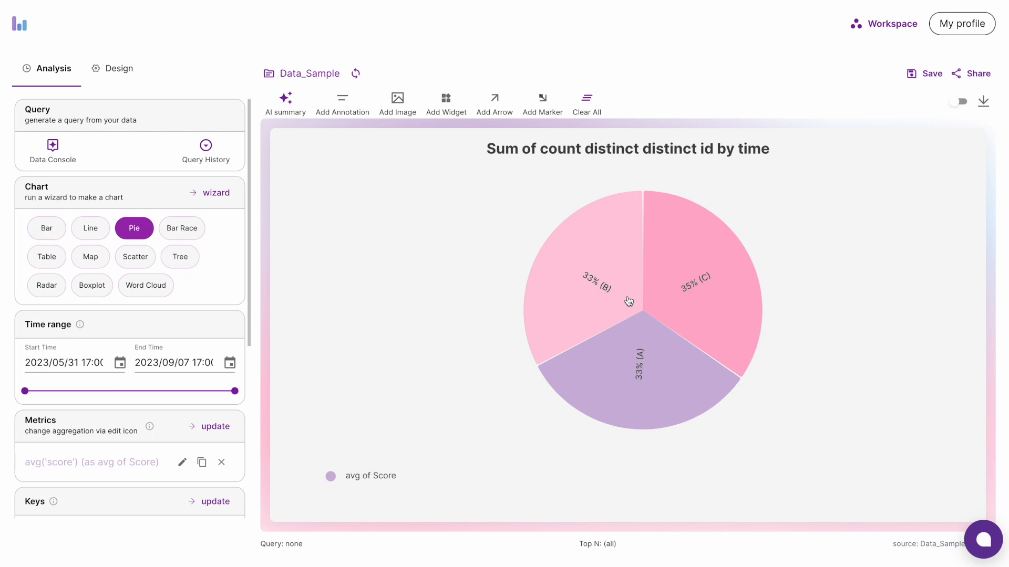